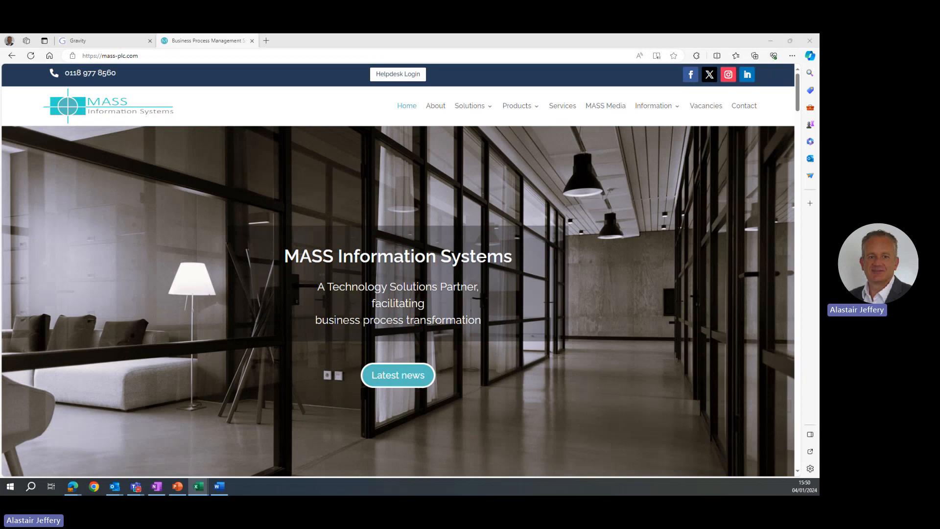
Browse the location hierarchy from site to buildings, Innovation House's floors and the first floor's rooms.
click(121, 44)
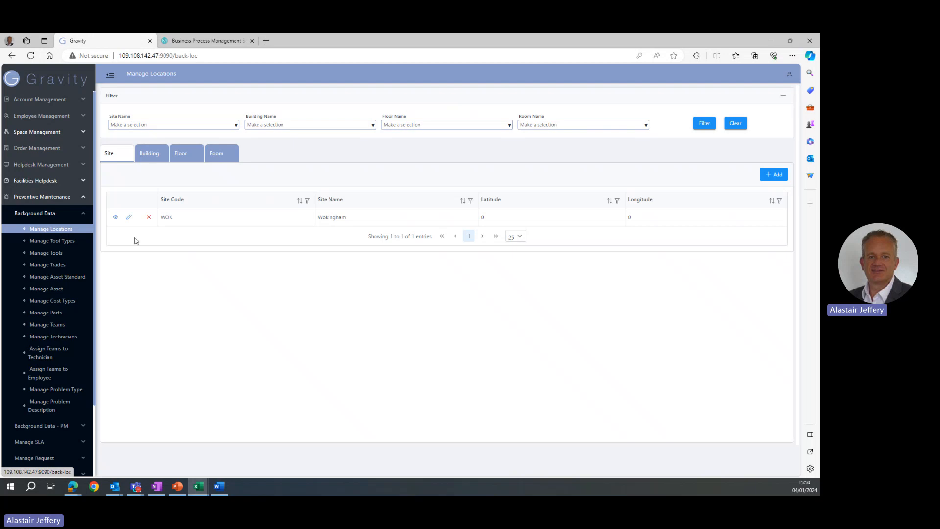
click(153, 155)
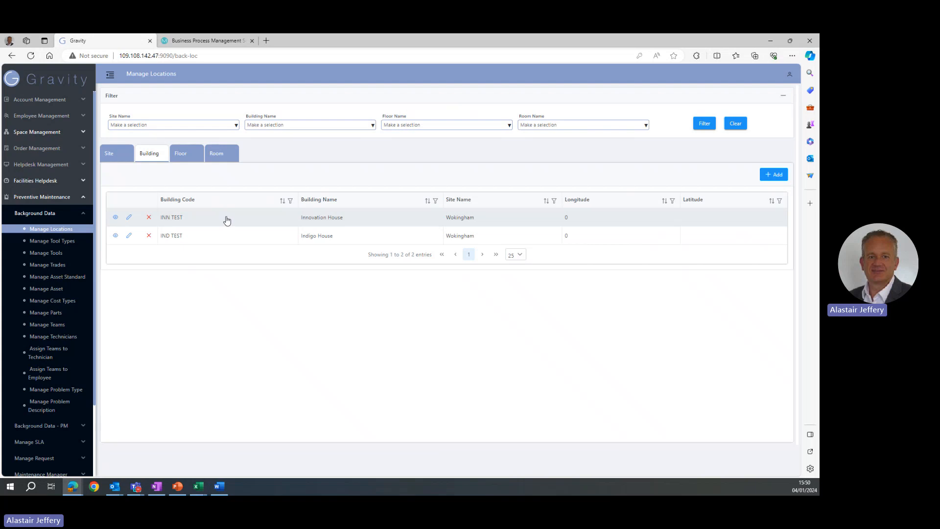
click(227, 222)
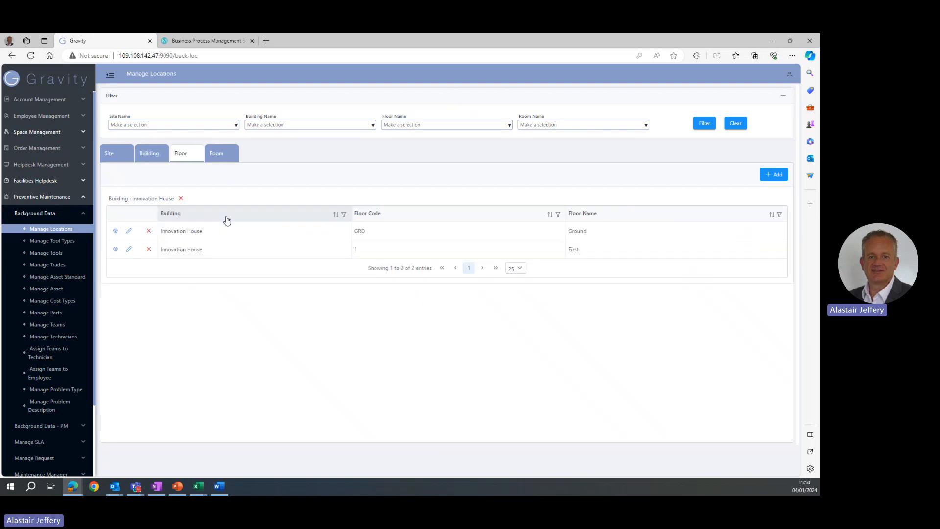
click(220, 249)
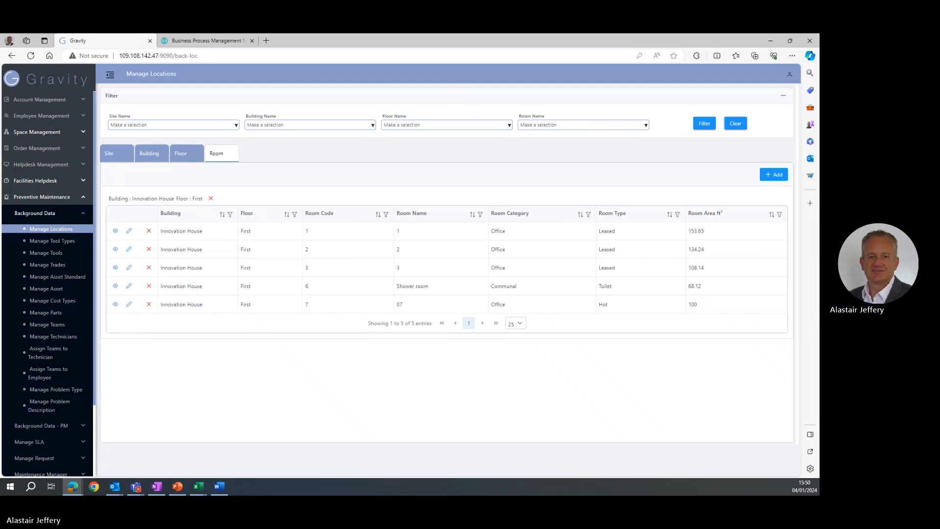
key(alt+Tab)
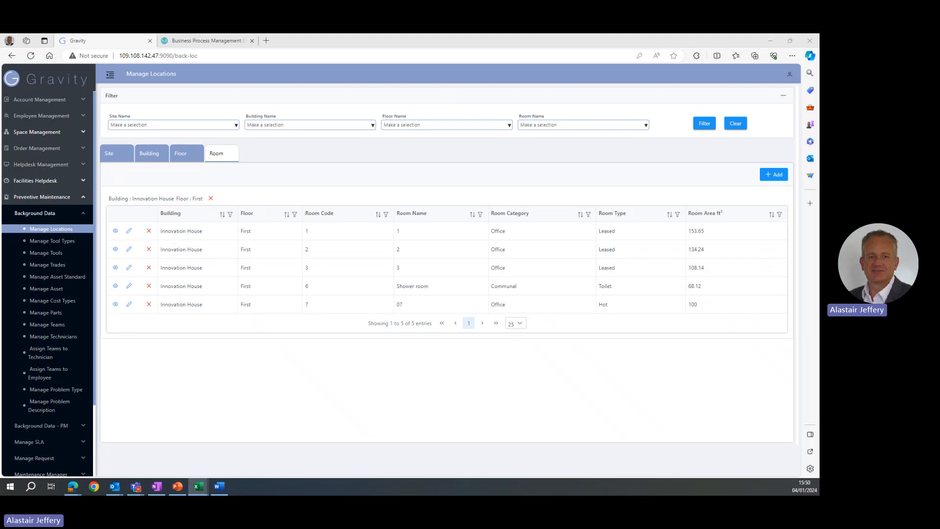
Review the preventive maintenance trades, teams and technicians lists.
click(51, 265)
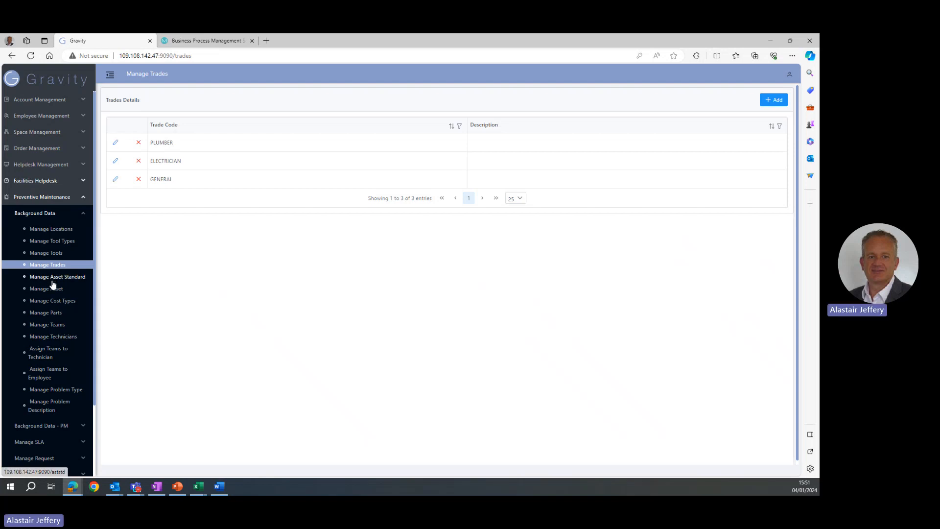
click(54, 326)
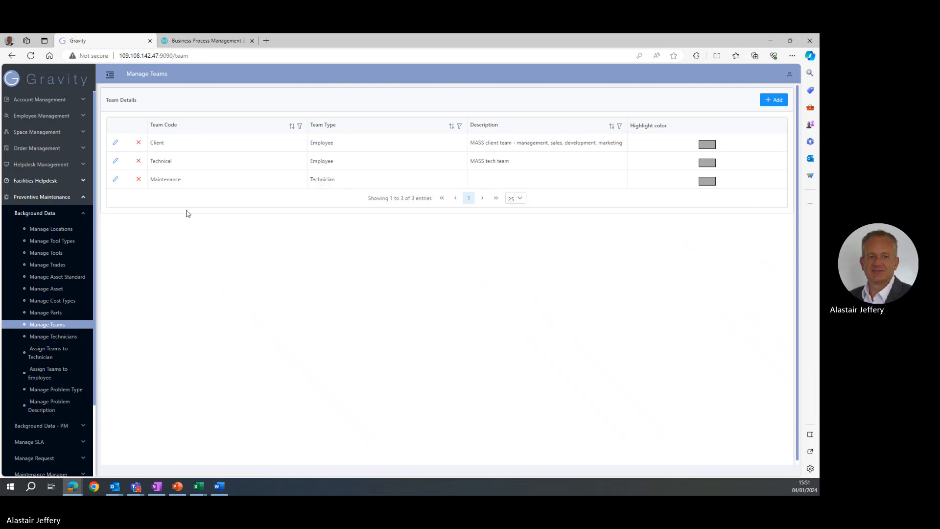
click(58, 338)
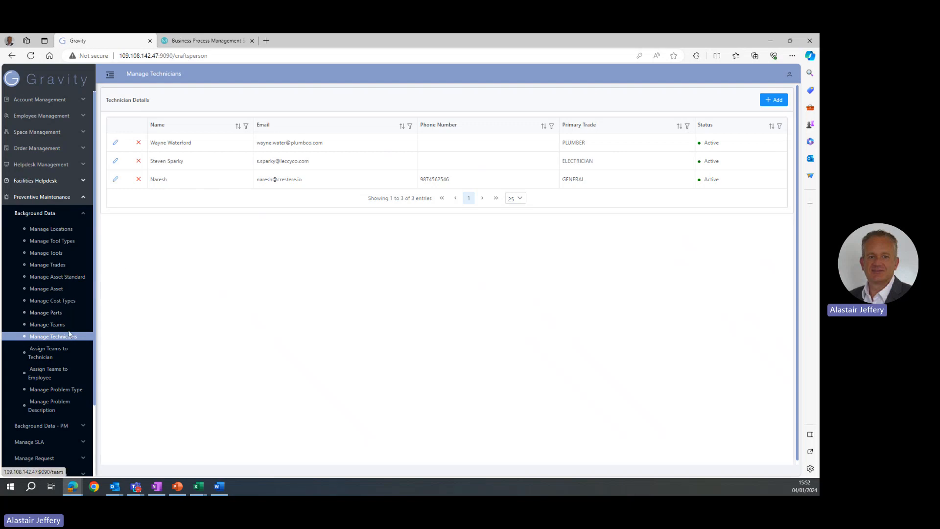
Open the team assignment page for technicians and check each technician's assigned and available teams.
click(44, 353)
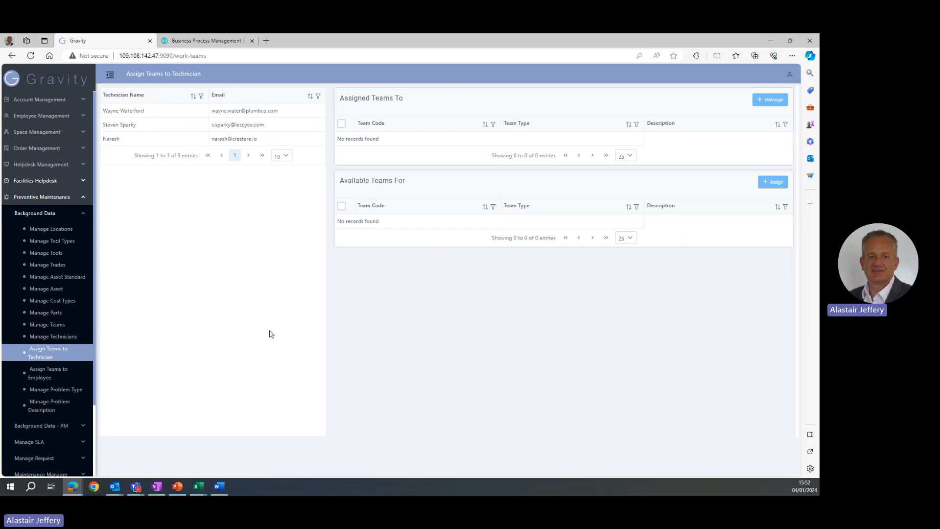
click(170, 118)
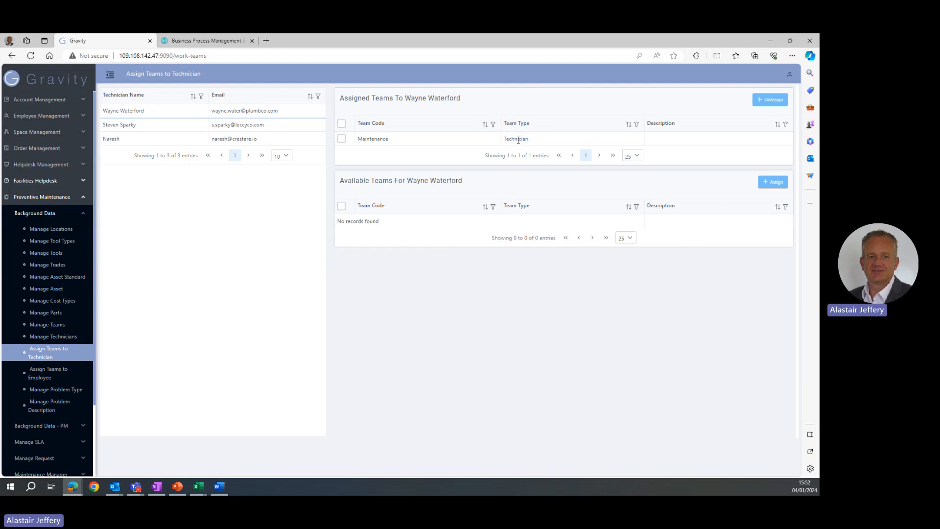
click(126, 130)
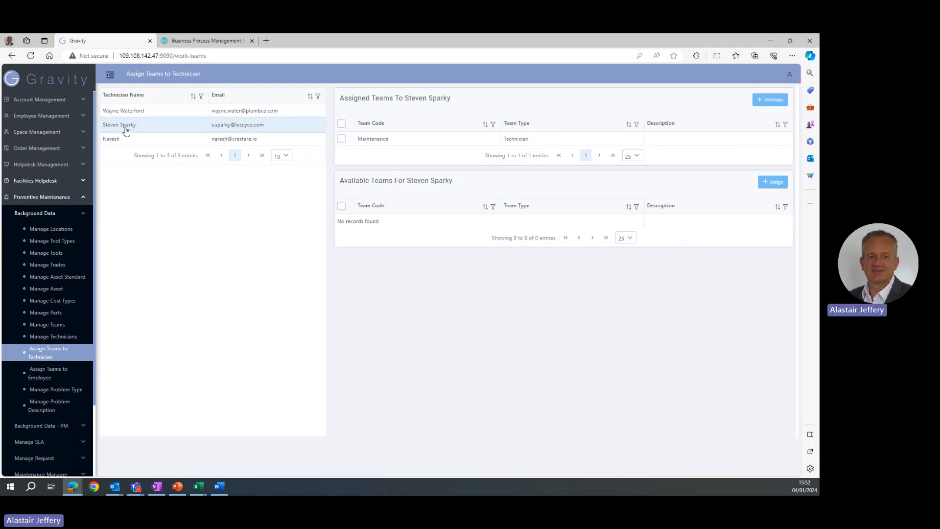
click(112, 139)
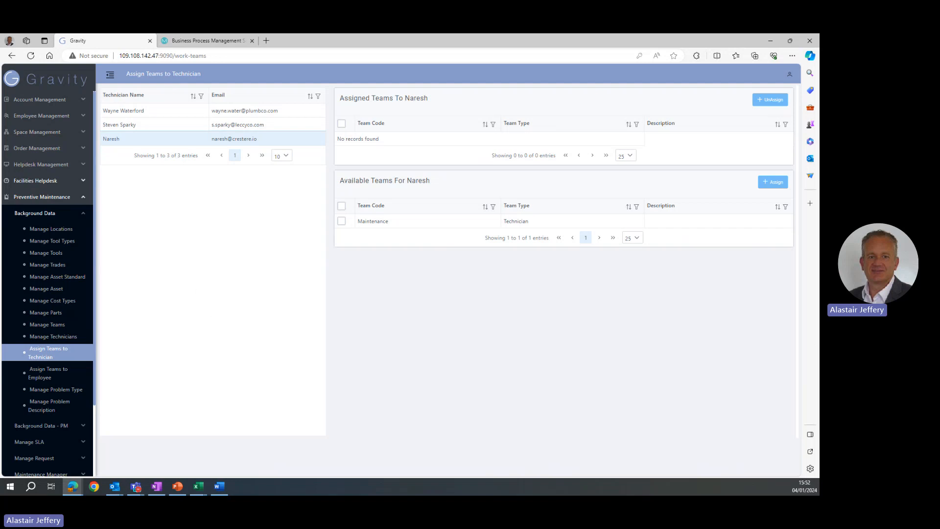
key(alt+Tab)
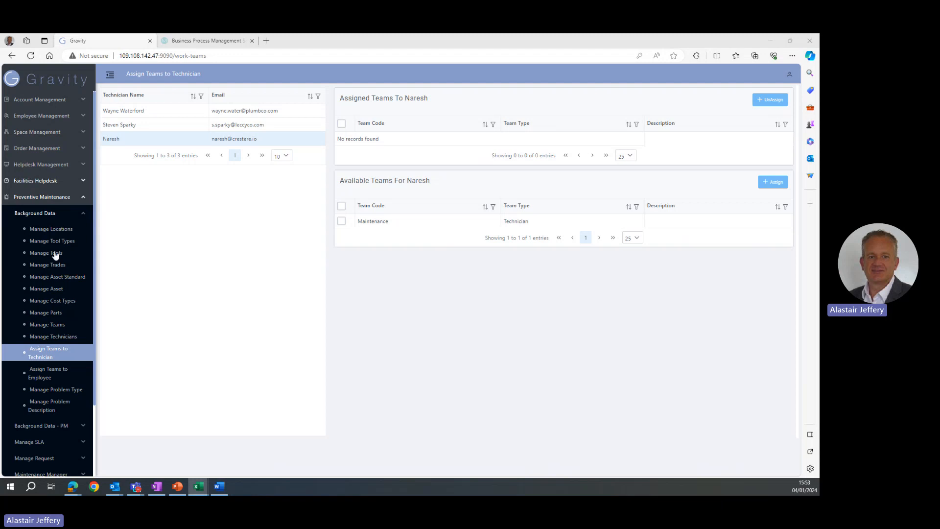
Expand the Preventive Maintenance and Water problem types to show their subtypes.
click(53, 389)
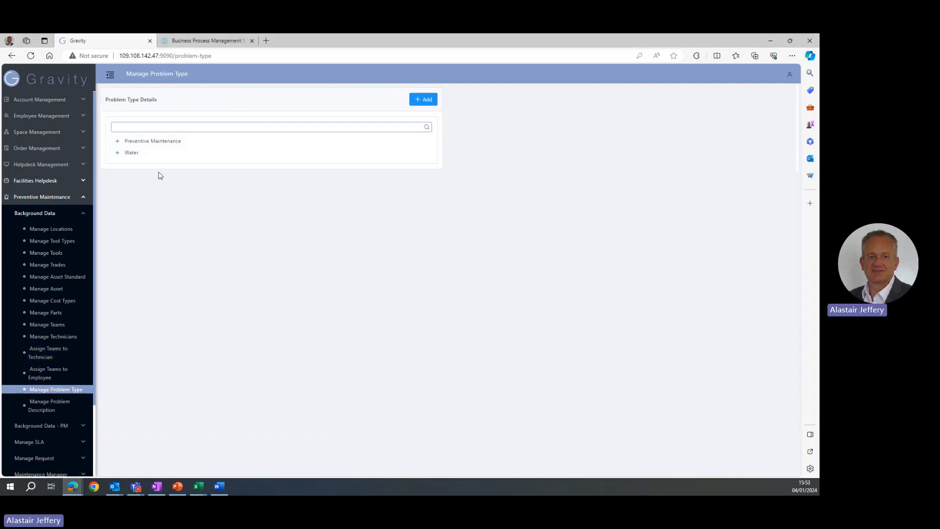
click(117, 141)
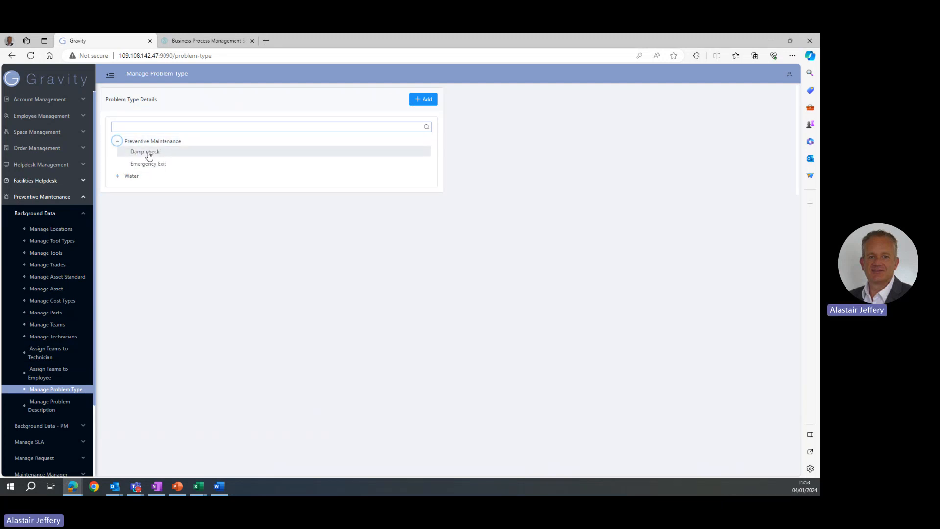
click(117, 176)
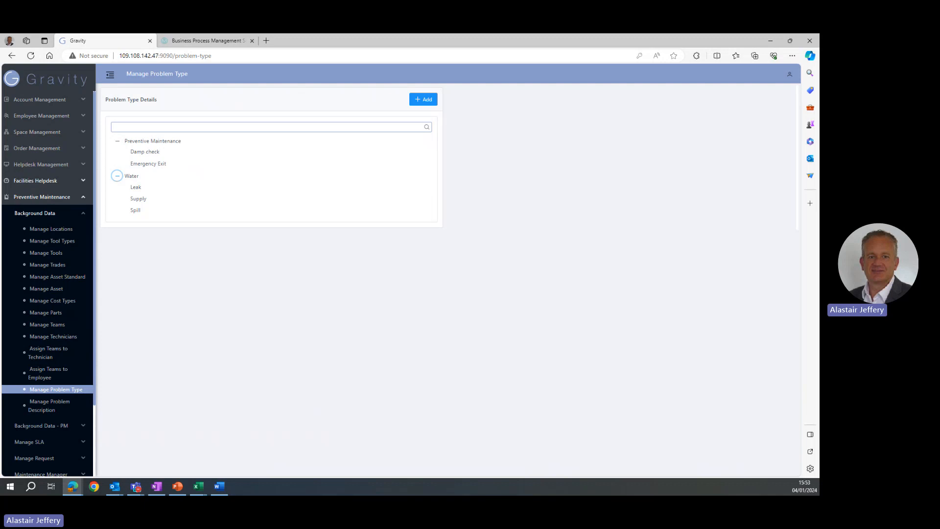
View the asset standards, then the asset list sorted by asset standard.
click(61, 278)
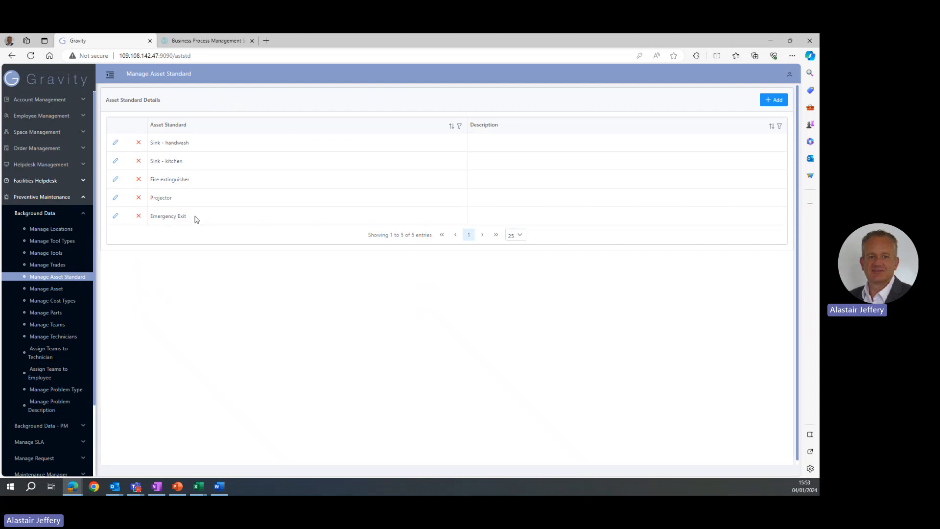
click(55, 290)
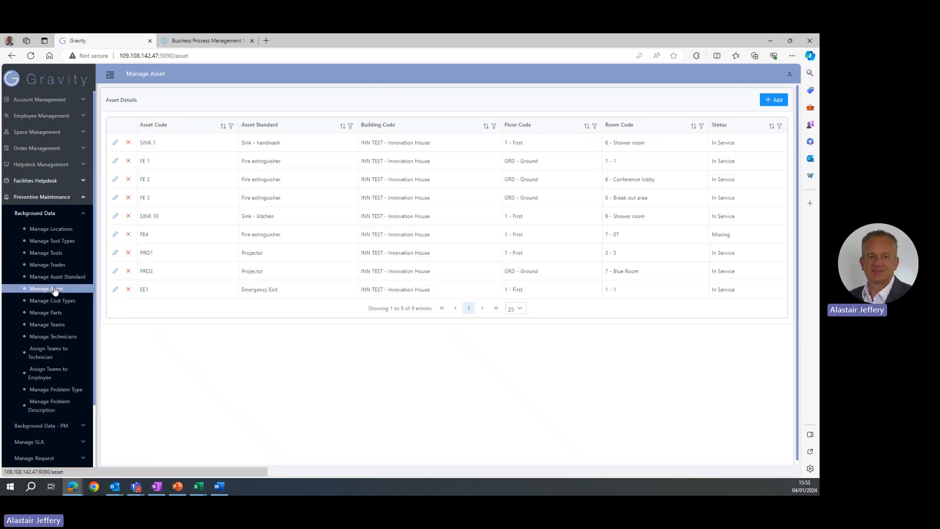
click(265, 128)
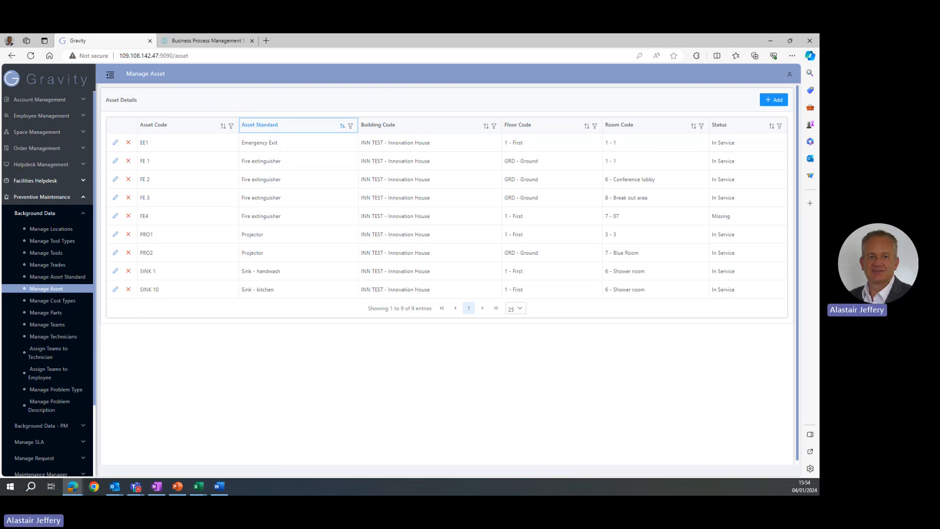
Review the parts, tool types and tools lists.
click(50, 313)
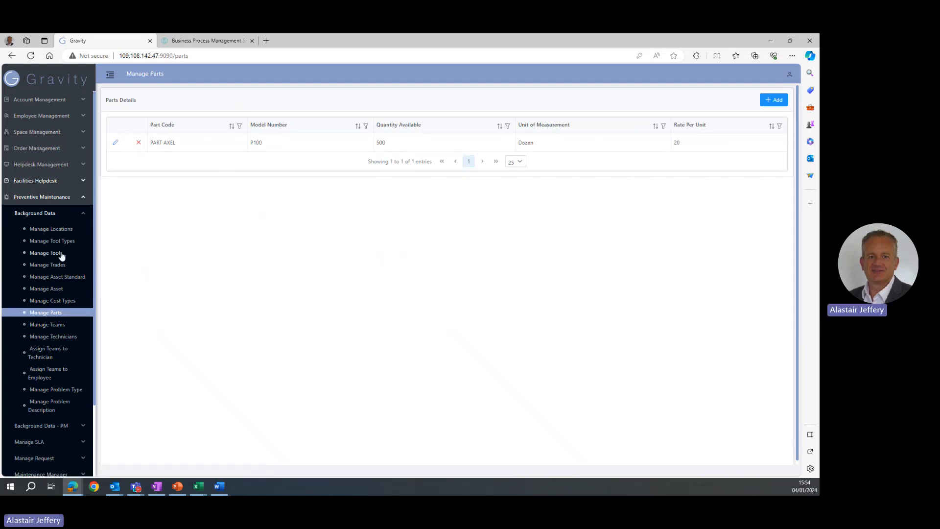
click(47, 242)
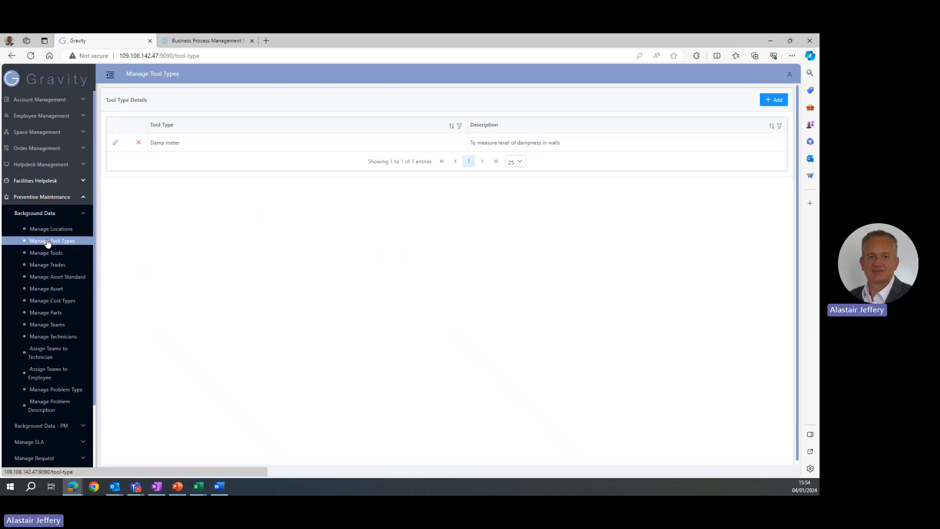
click(49, 253)
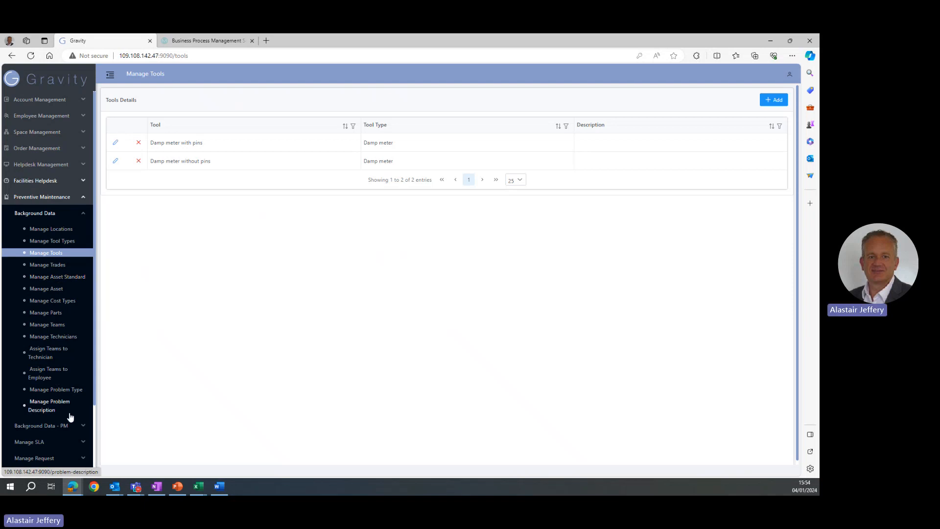
Open the Fire extinguisher check plan from the PM plans list.
click(85, 427)
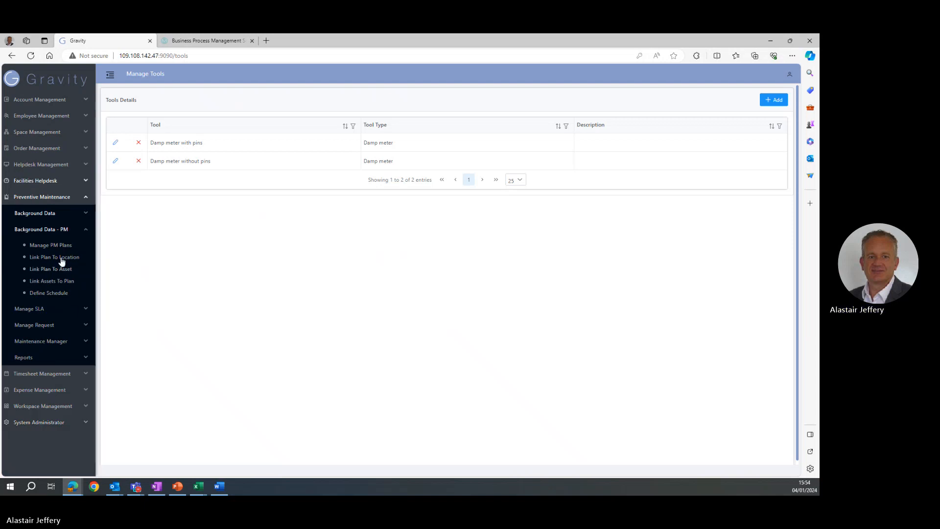
click(49, 245)
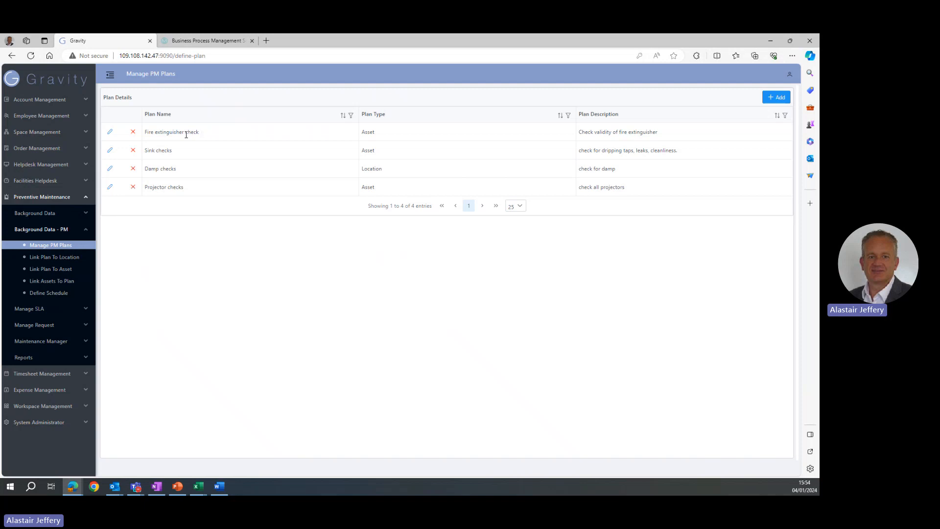
click(110, 133)
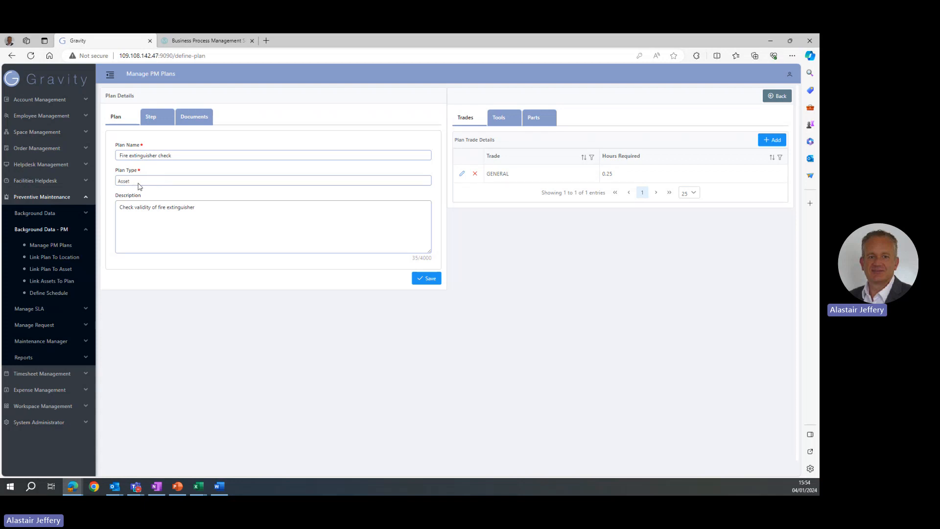
Inspect the plan's step code, step instructions and attached documents.
click(158, 120)
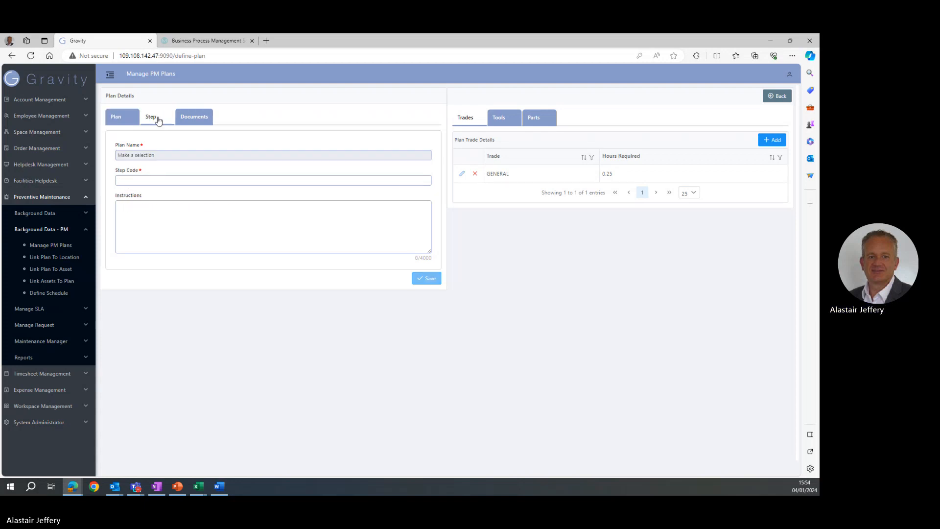
drag(121, 182, 160, 180)
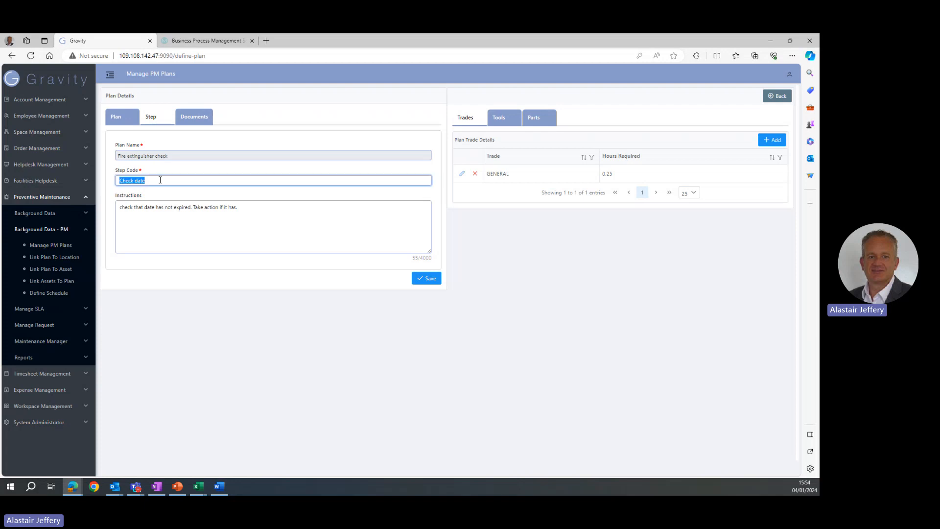
click(247, 208)
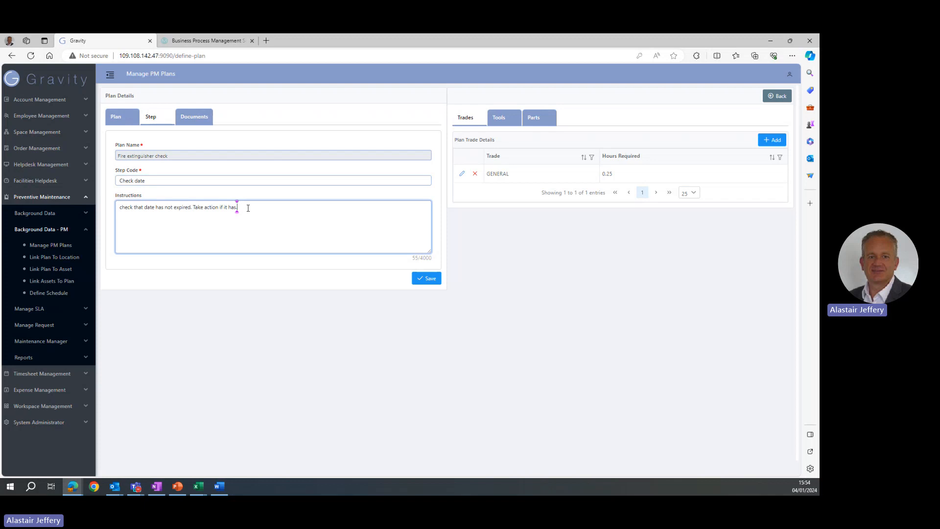
drag(253, 208, 119, 207)
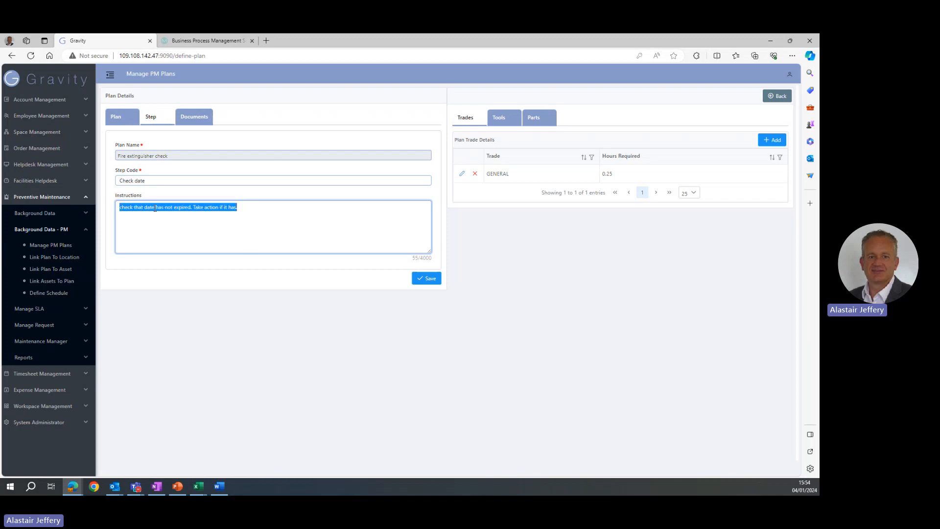
click(222, 226)
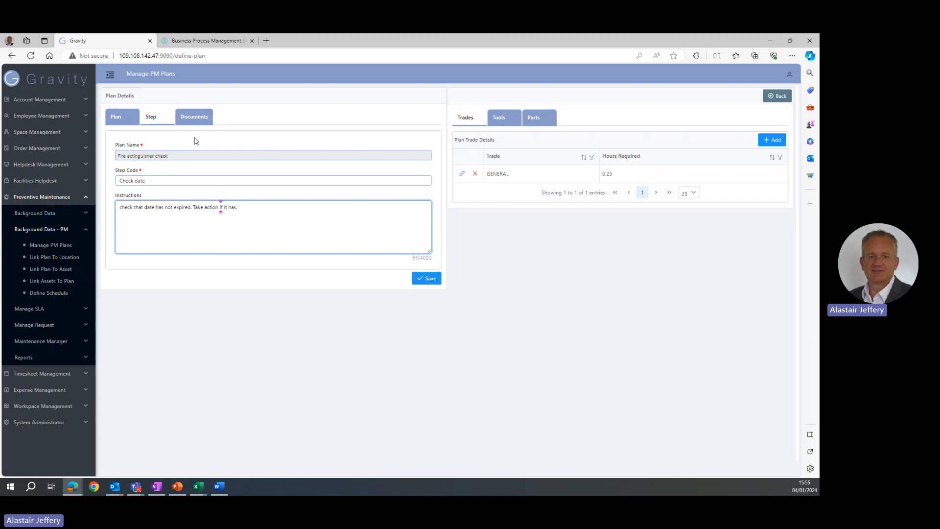
click(194, 122)
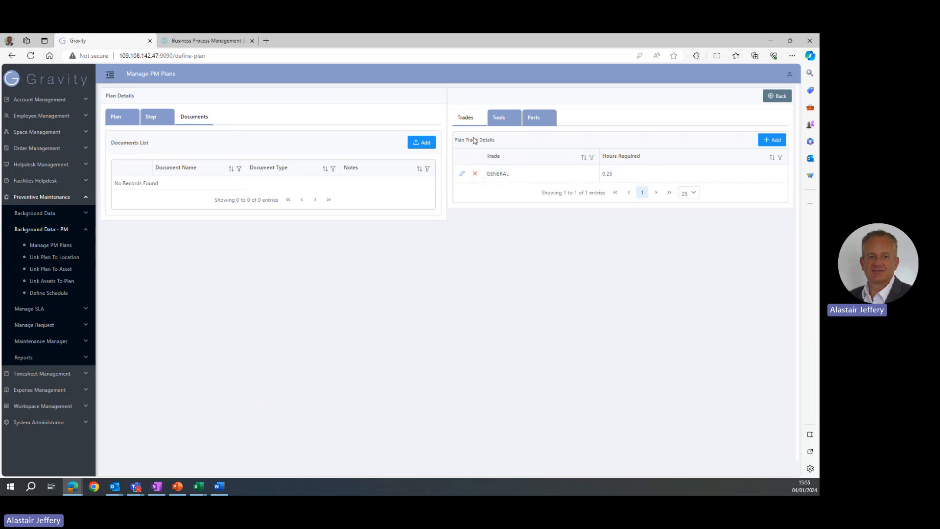
Review the plan details and its required trades, tools and parts.
click(124, 122)
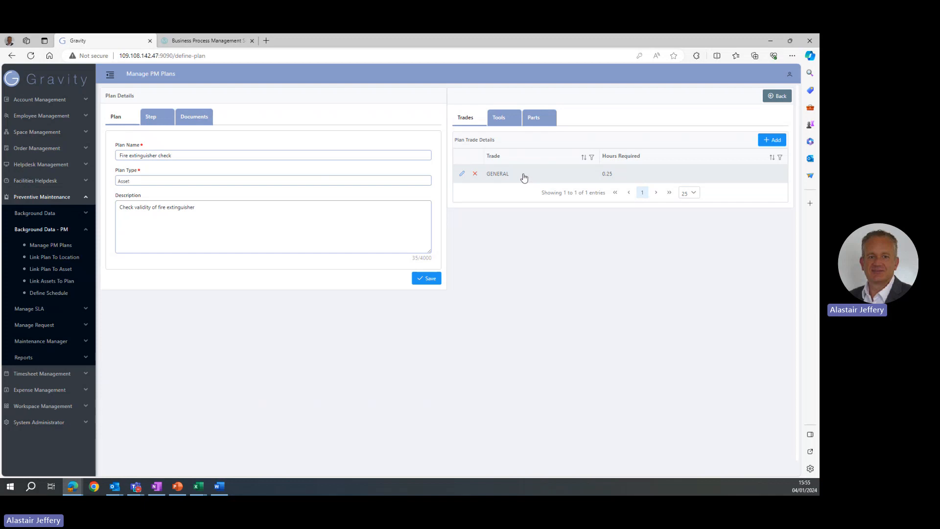
click(506, 123)
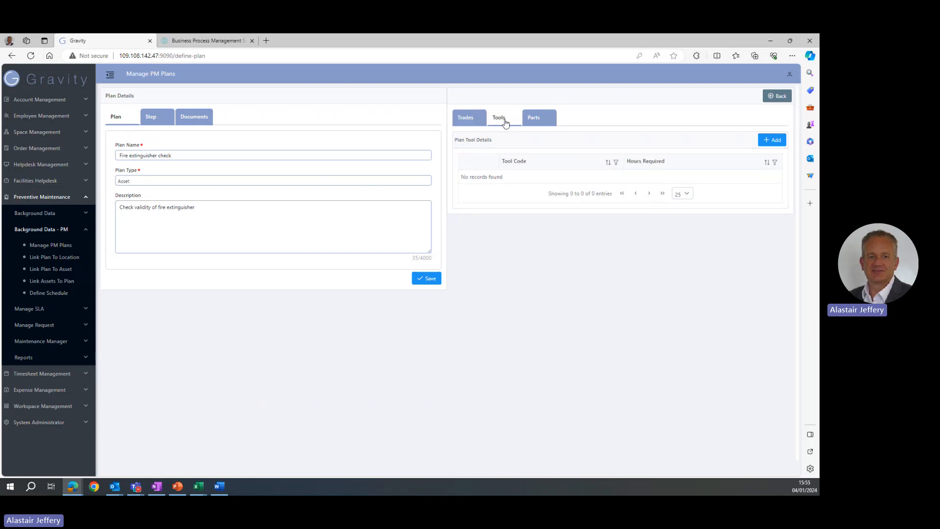
click(544, 123)
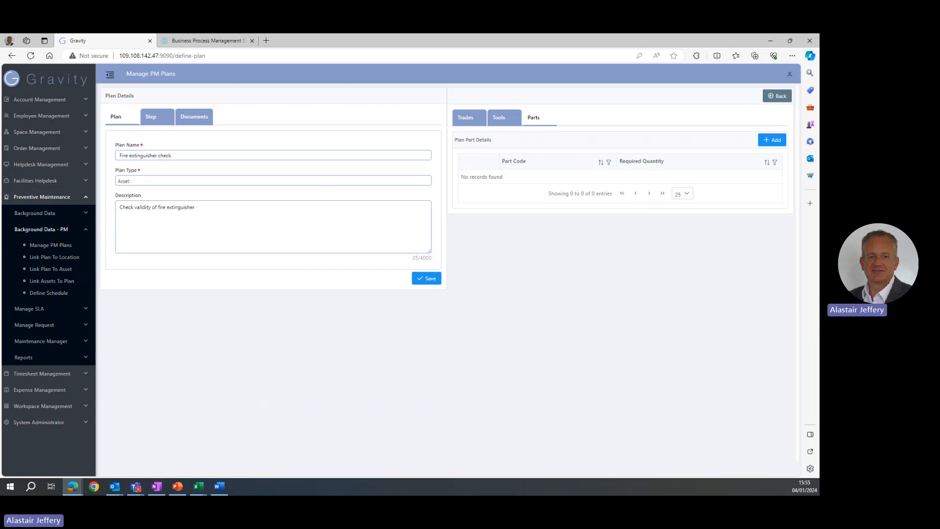
key(alt+Tab)
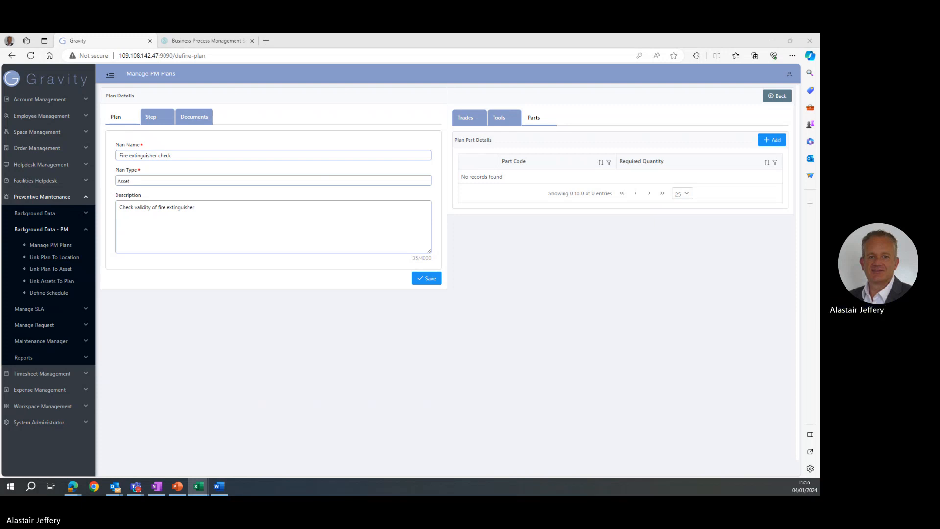
Link asset FE4 to the Fire extinguisher check plan.
click(52, 282)
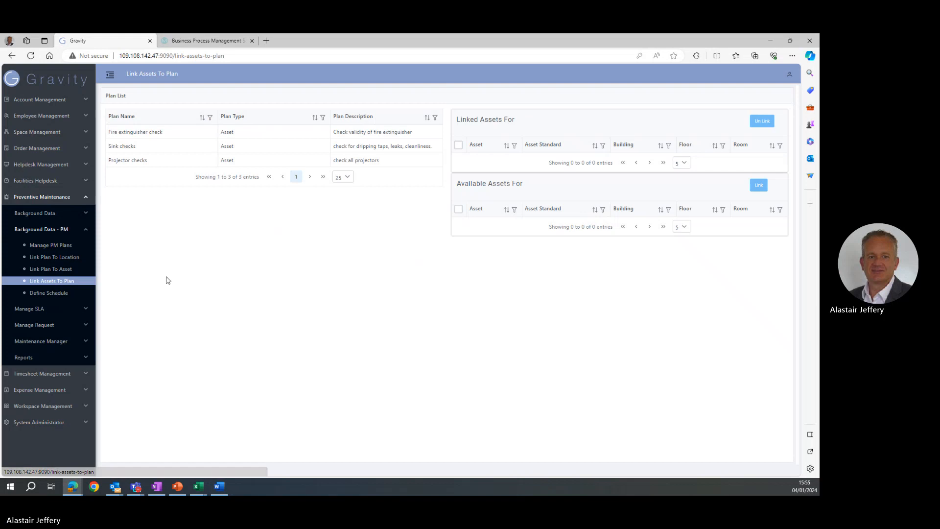
click(122, 137)
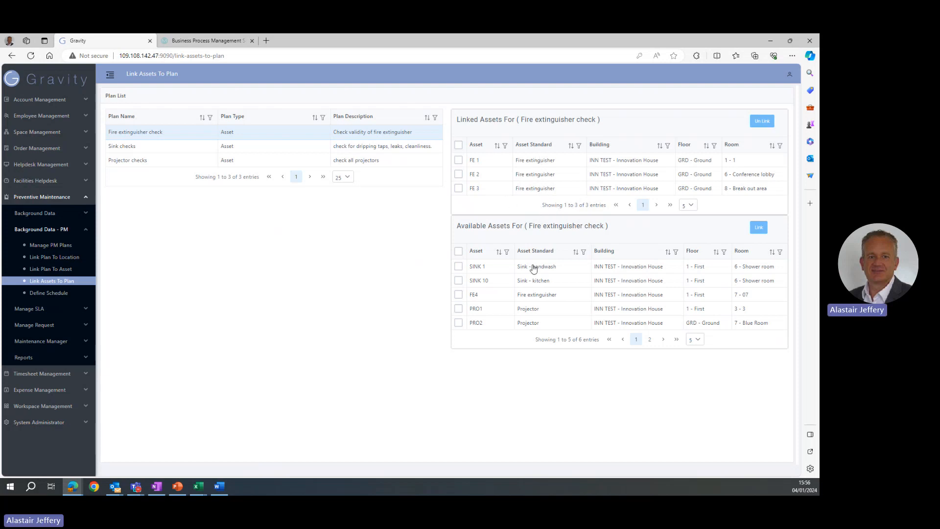
click(458, 296)
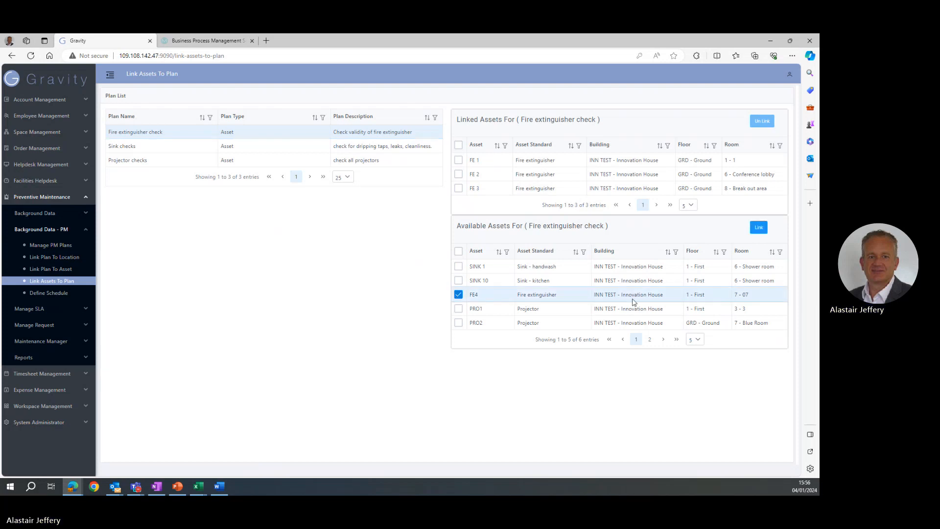
click(759, 228)
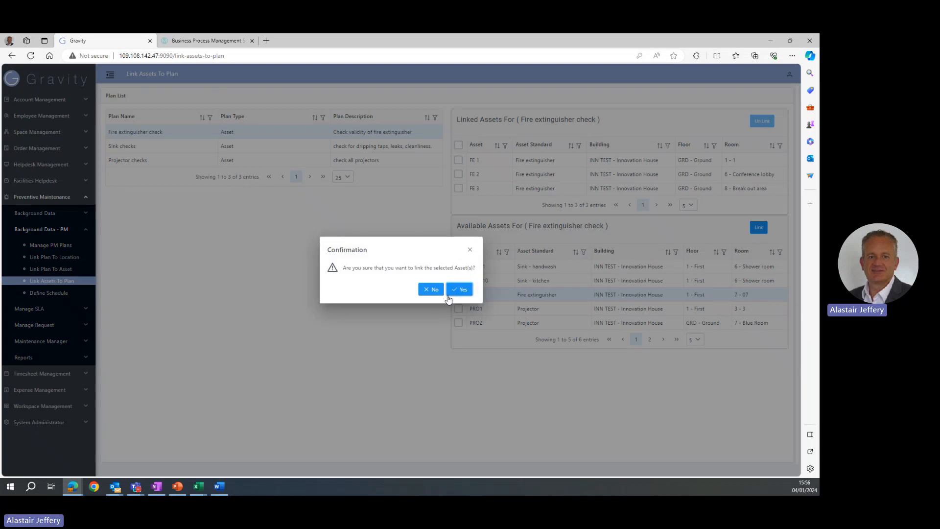
click(464, 289)
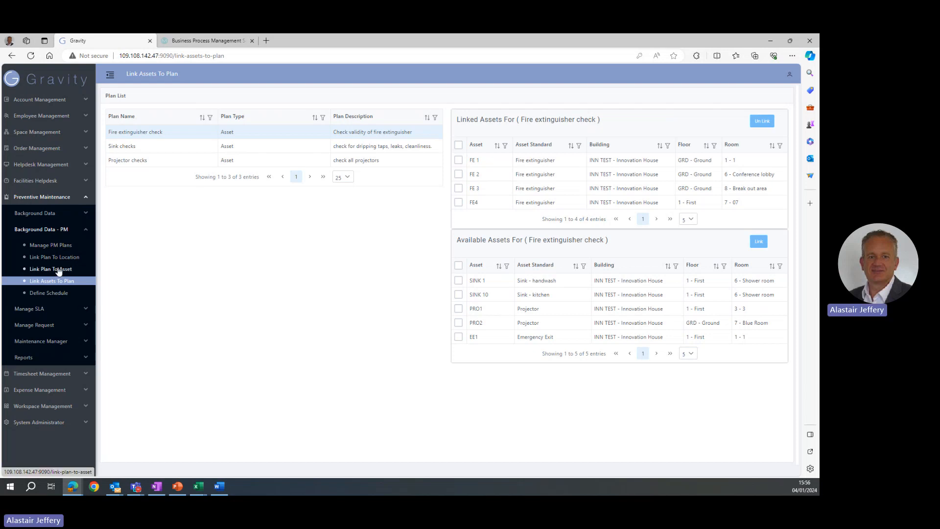
Open the schedule details for the Fire extinguisher check plan on asset FE4 and return to the plan list.
click(57, 298)
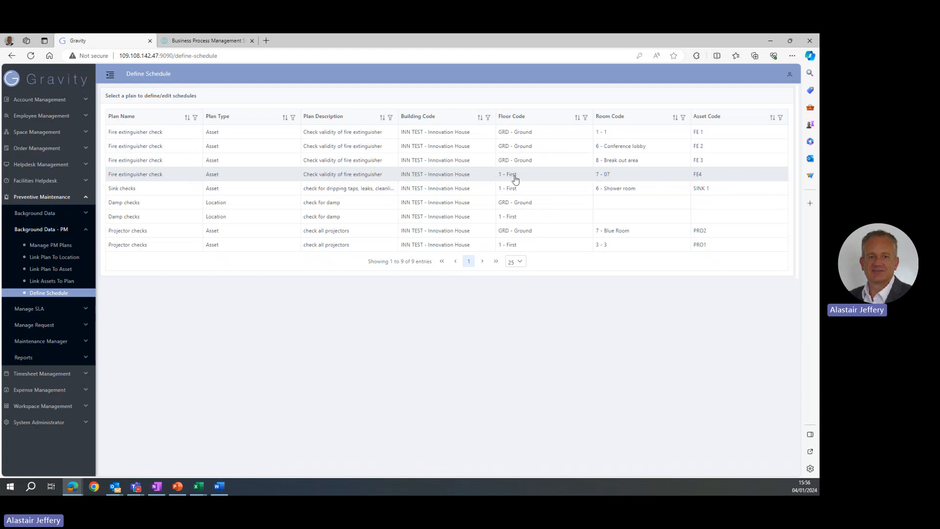
click(152, 175)
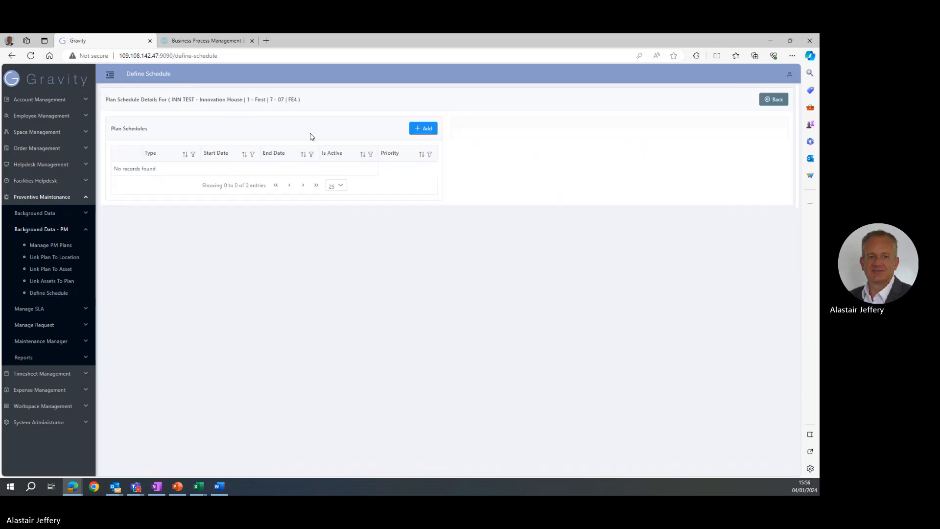
click(776, 99)
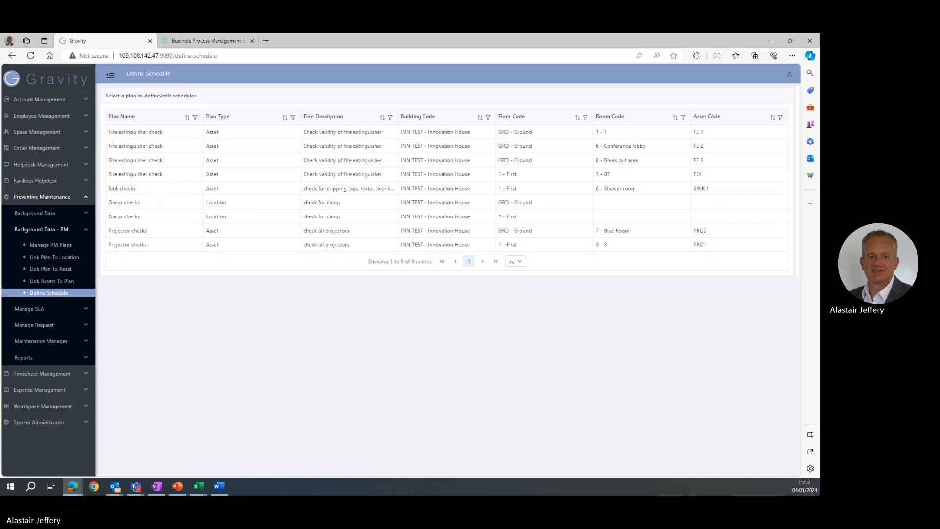
Open the Default SLA definition from the preventive maintenance SLA list.
click(86, 308)
click(42, 261)
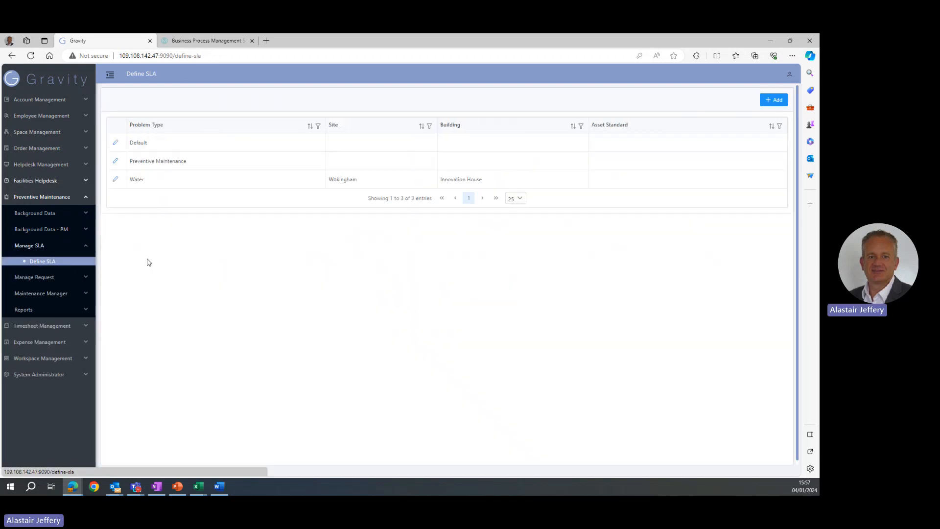
click(116, 146)
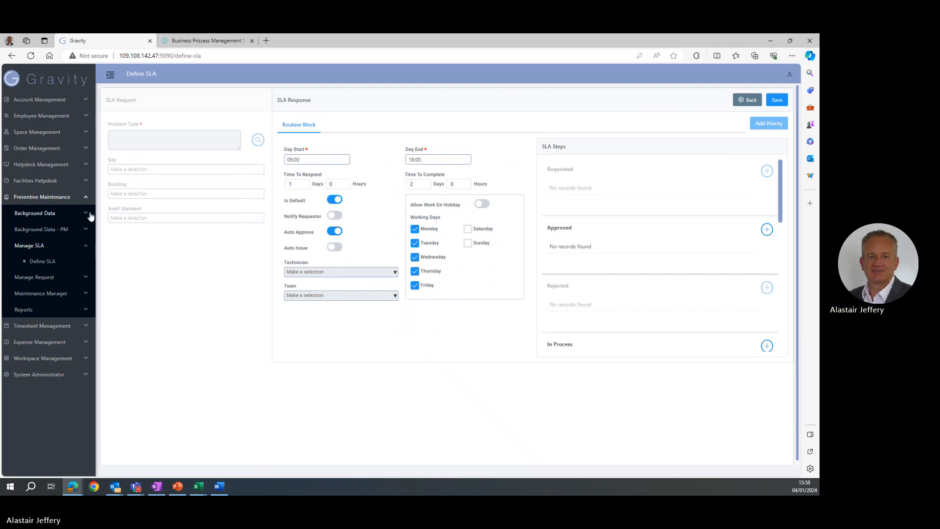
Generate preventive maintenance requests for asset FE4.
click(87, 231)
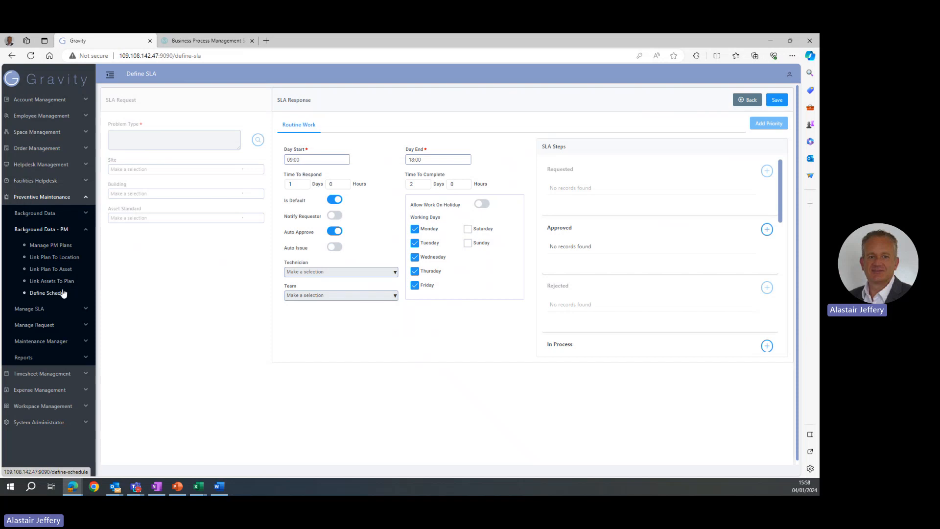
click(83, 340)
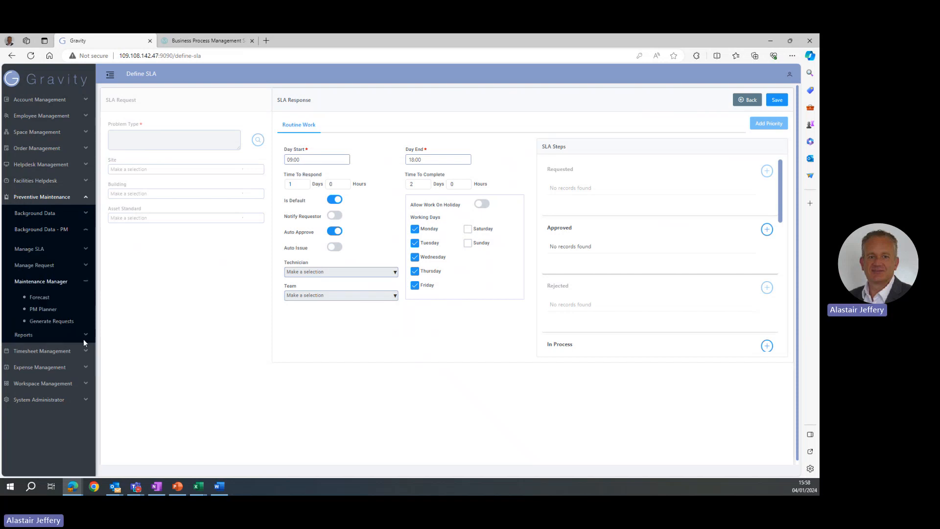
click(51, 318)
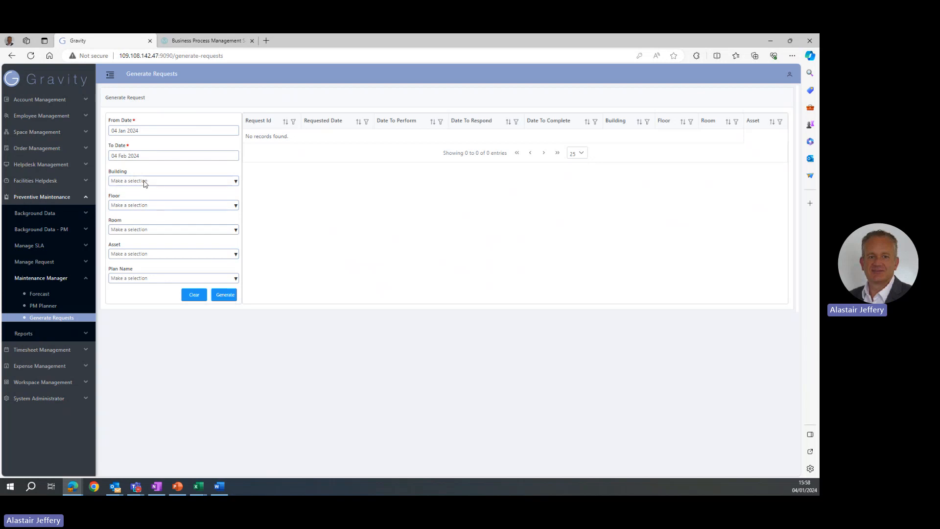
click(139, 256)
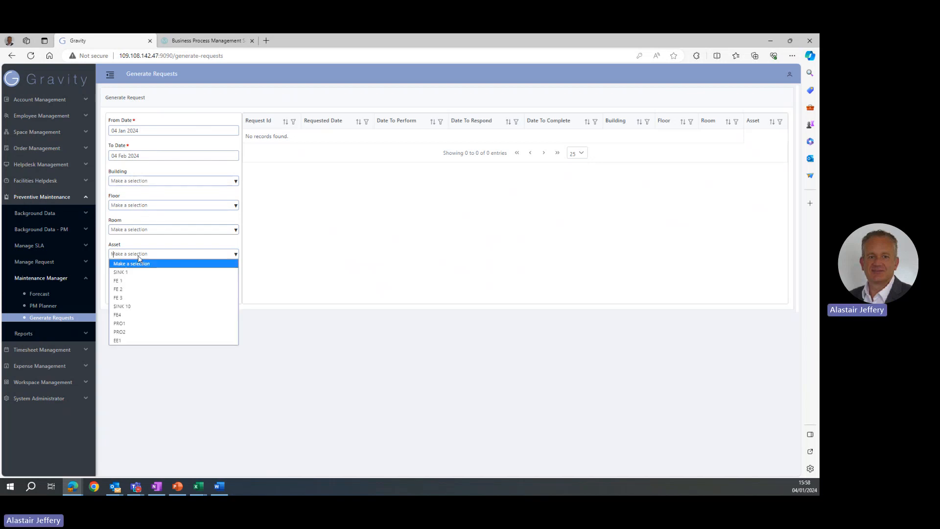
click(156, 316)
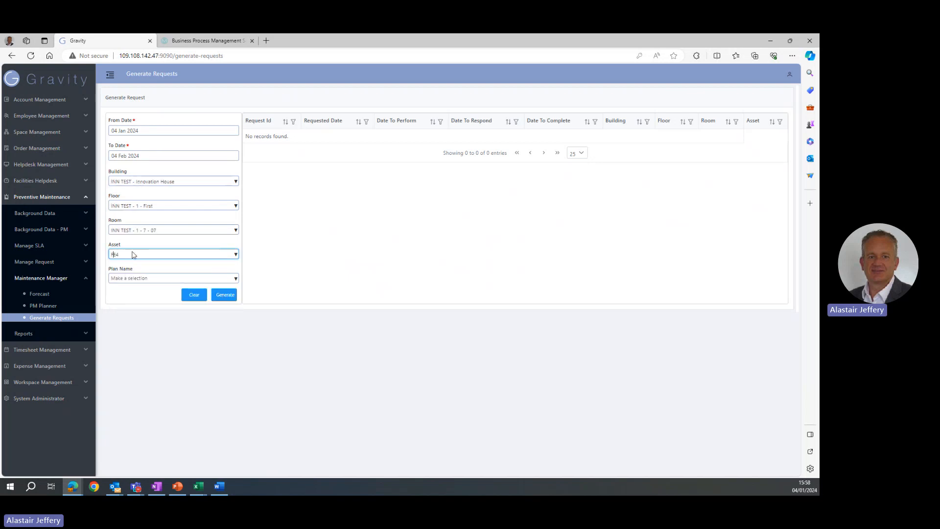
click(224, 296)
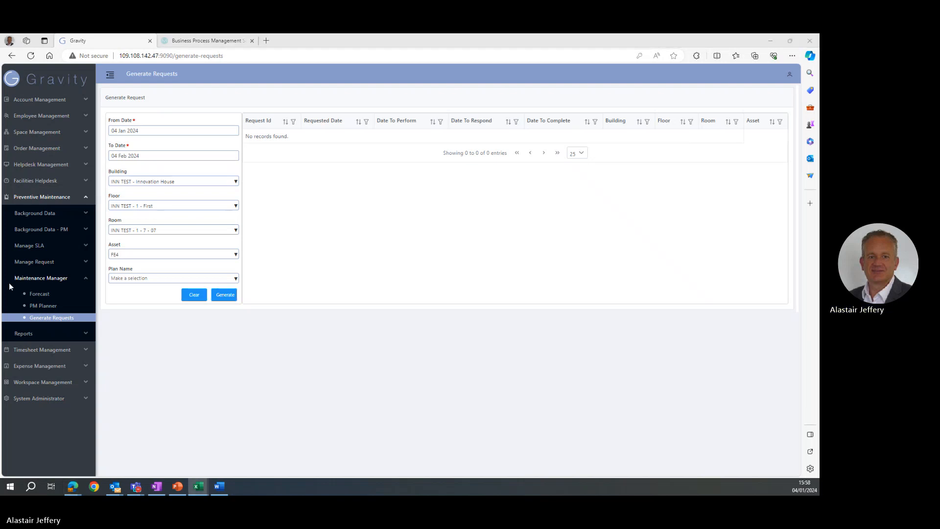
Open the Facilities Helpdesk request console and expand the Requested group.
click(83, 182)
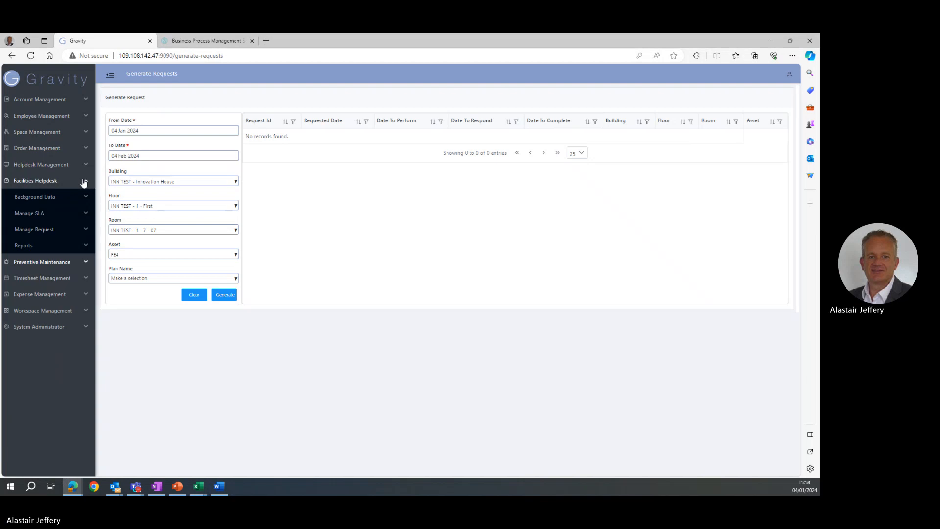
click(83, 231)
click(46, 258)
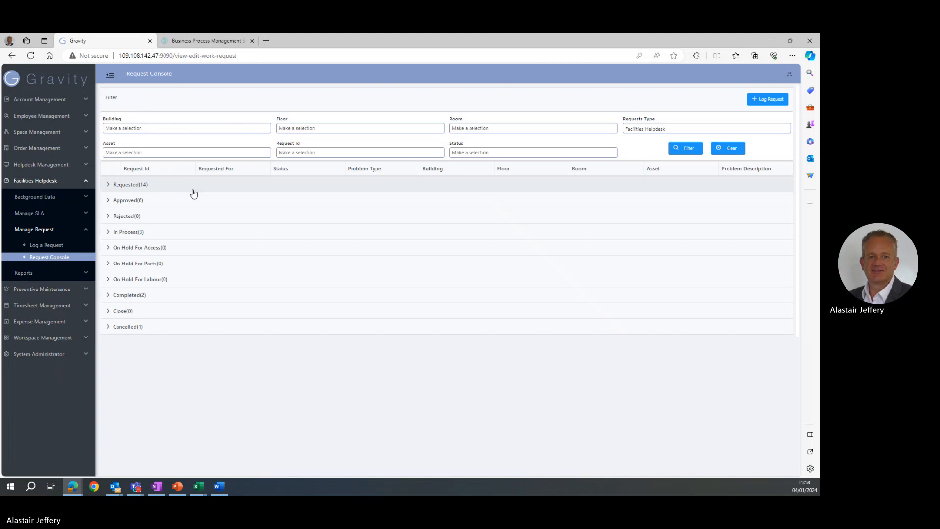
click(112, 189)
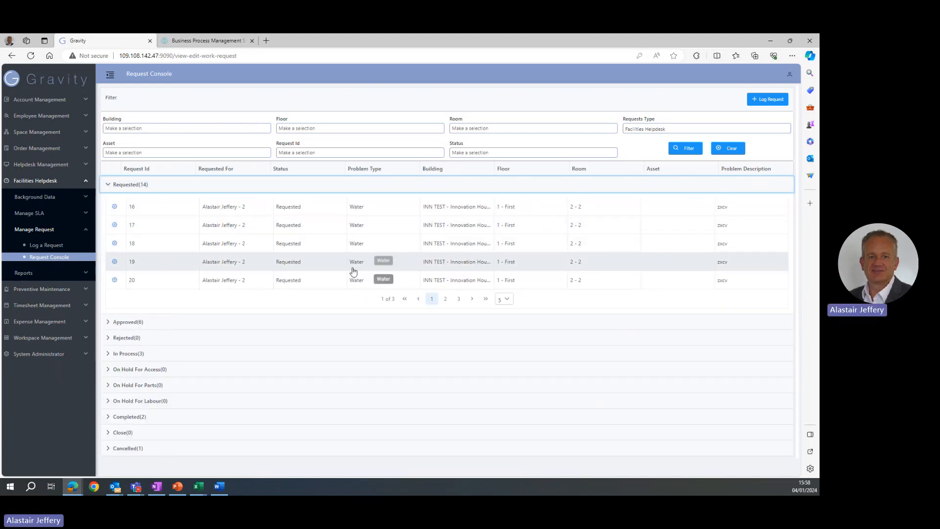
Expand the Approved, In Process, Completed and Requested request groups in turn to review them.
click(109, 323)
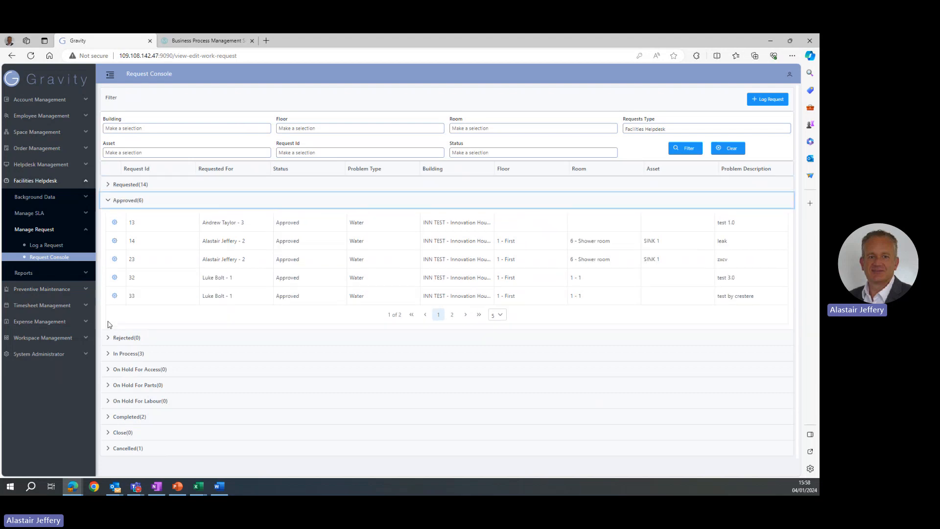
click(108, 353)
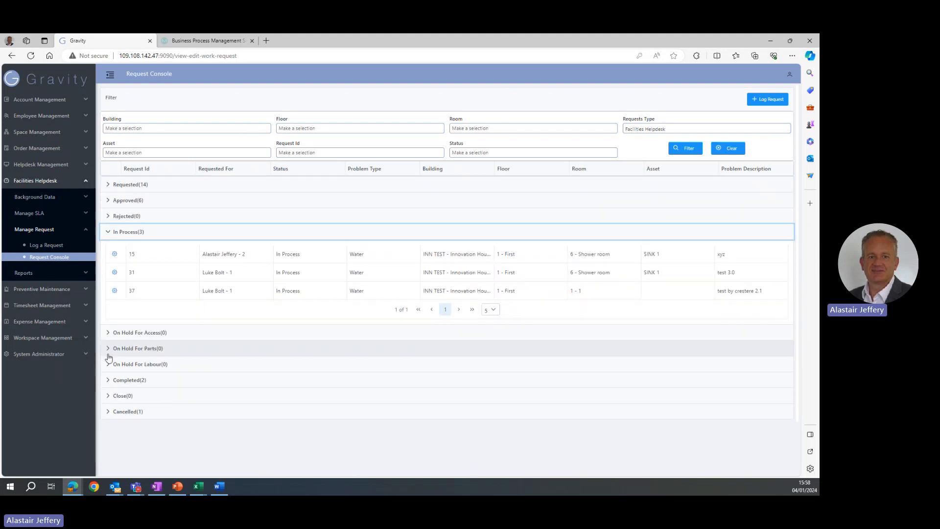
click(108, 380)
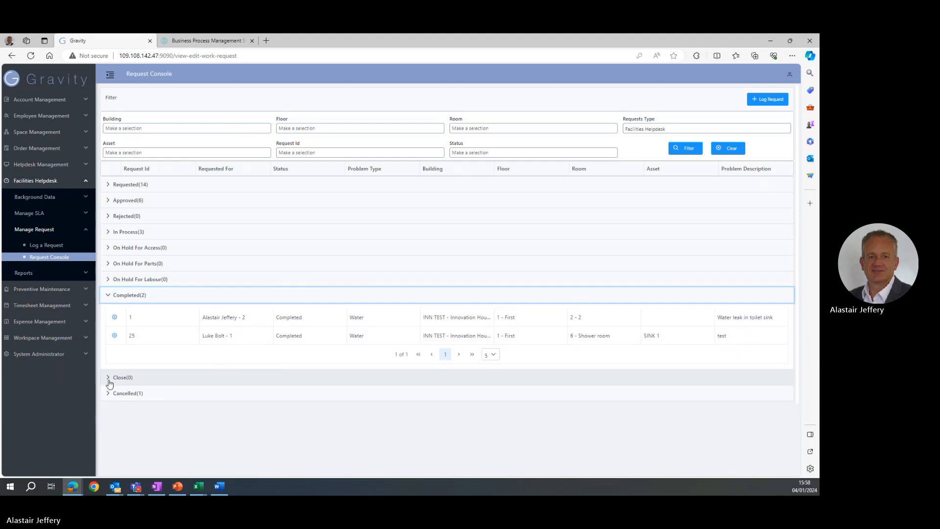
click(109, 232)
click(108, 186)
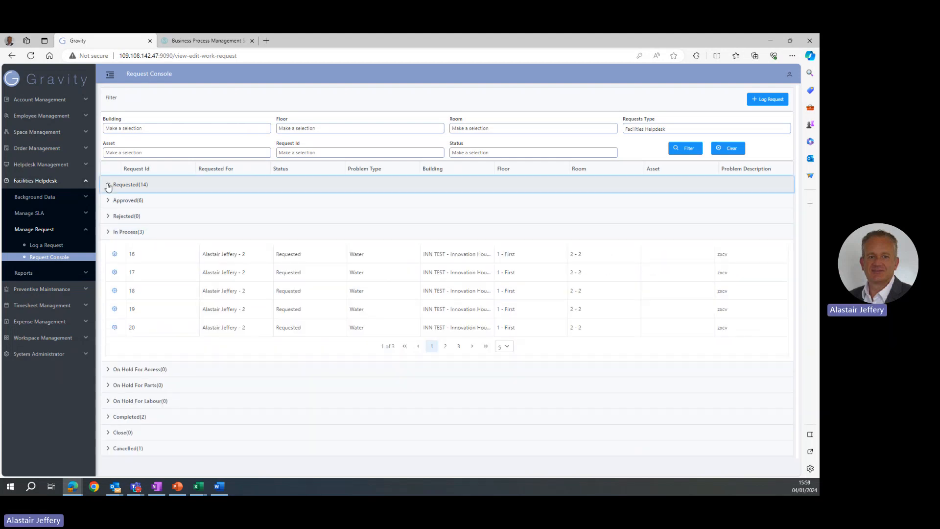